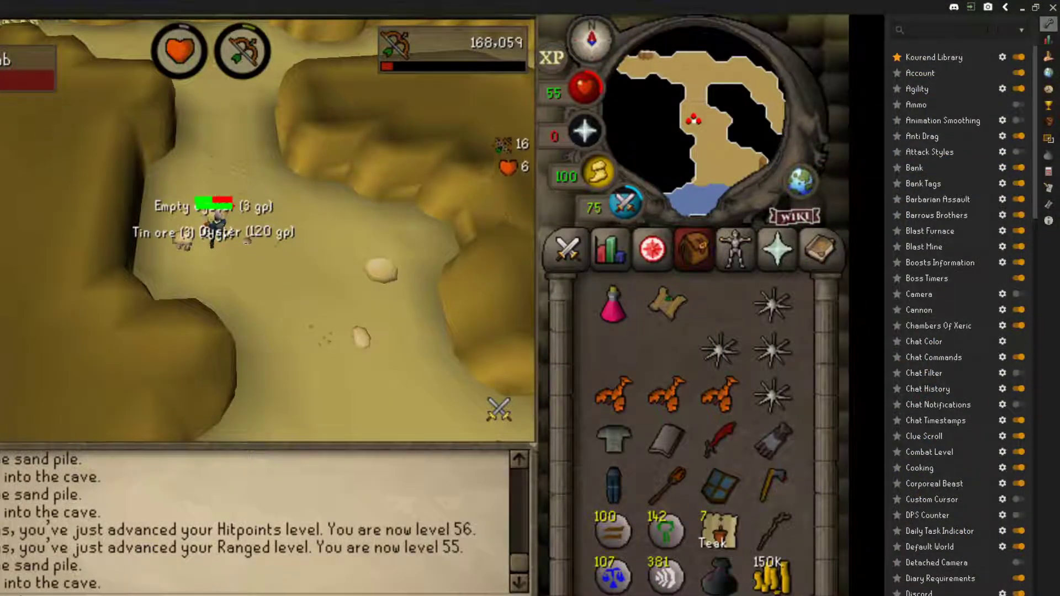
Search the external plugin hub for "resource".
type("resource")
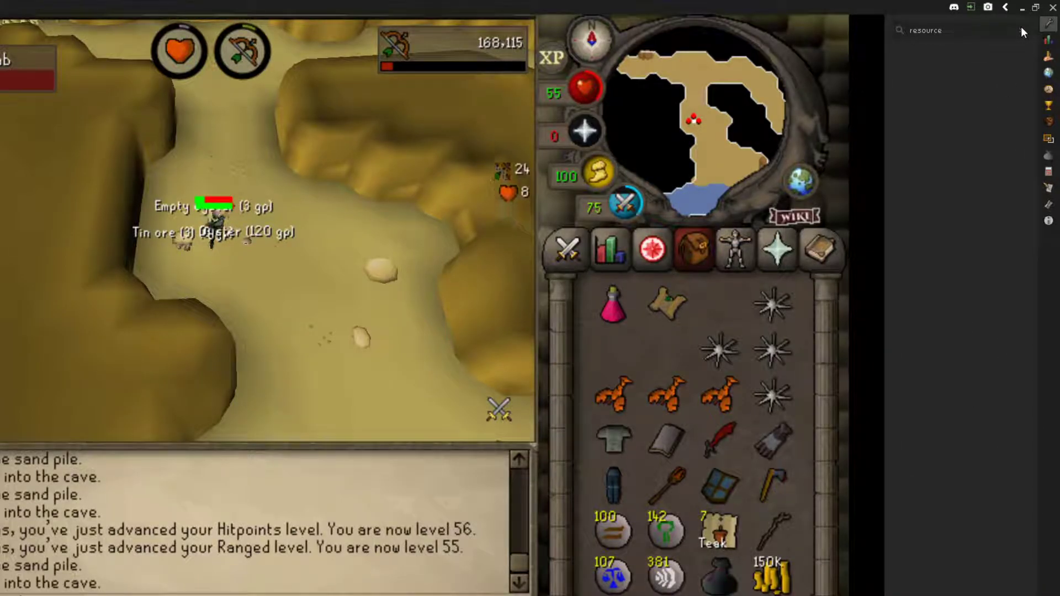
left_click(1020, 30)
left_click_drag(1035, 57, 1034, 458)
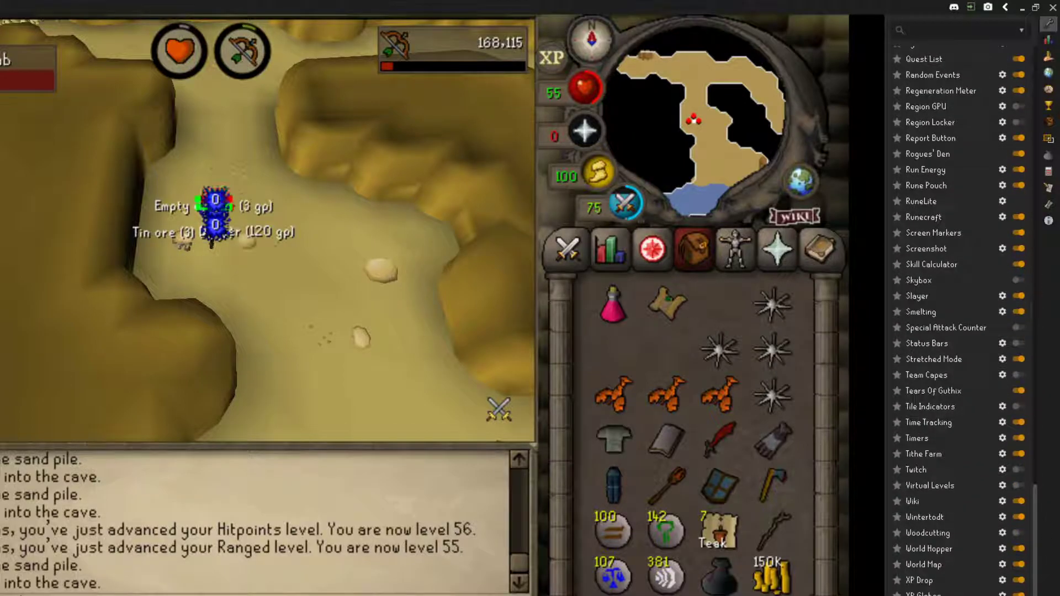
left_click(959, 593)
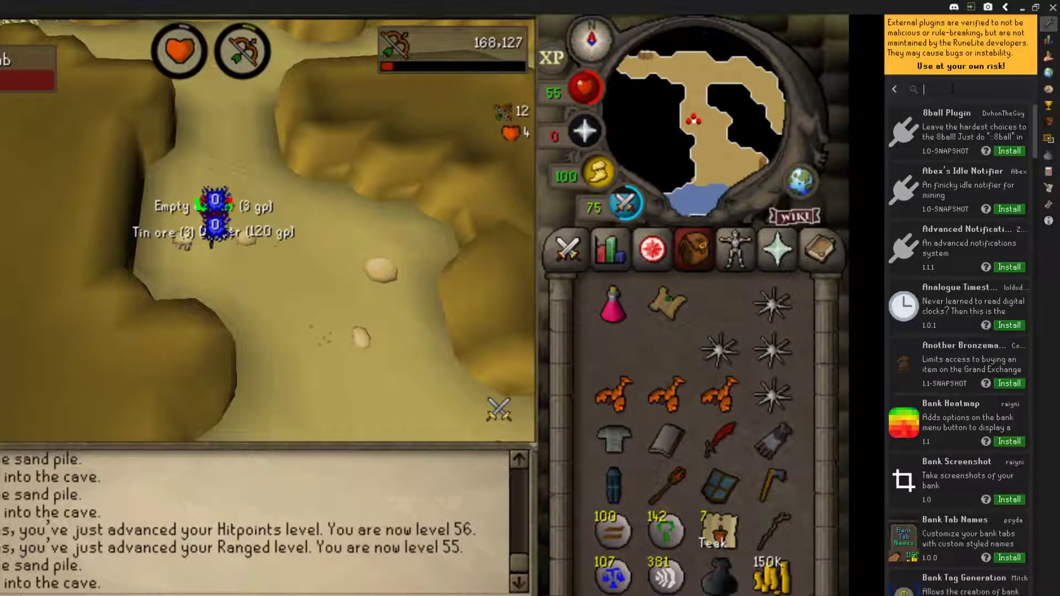
type("resource")
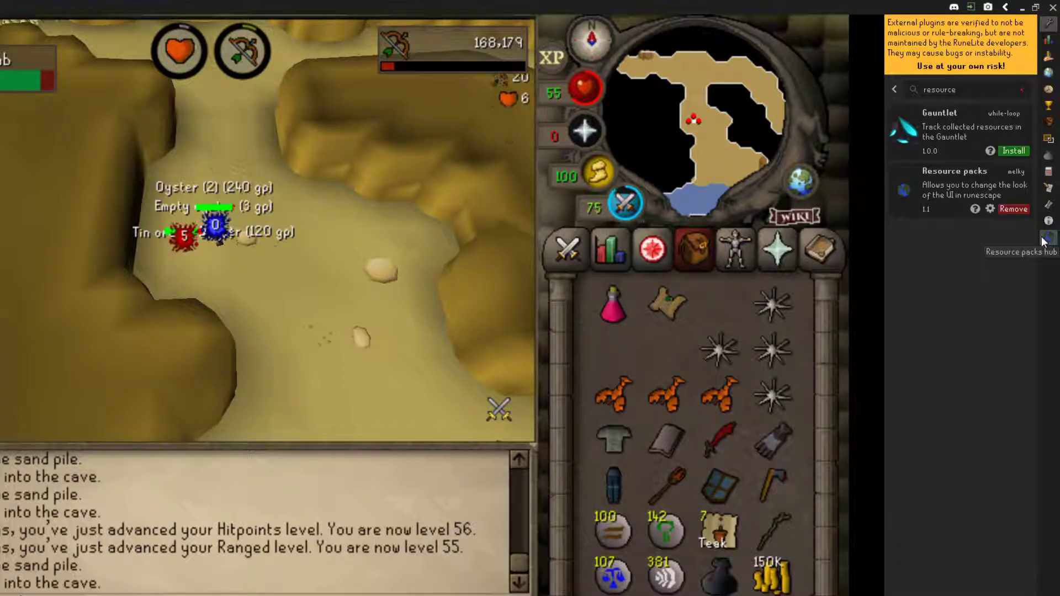
Open the Resource packs hub and look through the listed packs, from Dark (resizable) to psyda Midnight.
left_click(1043, 241)
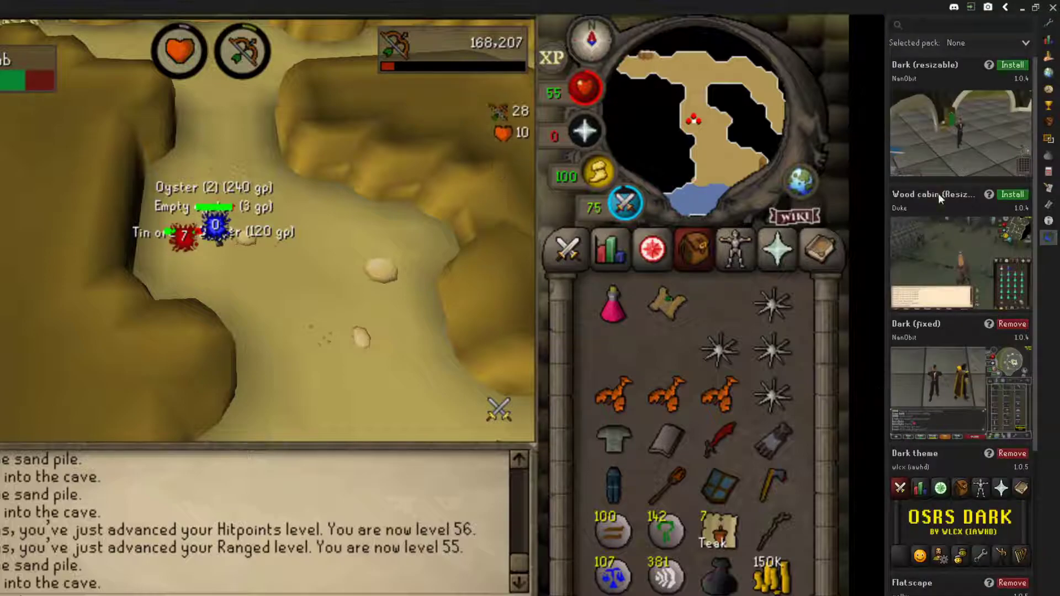
mouse_move(1033, 141)
left_mouse_down()
mouse_move(1026, 399)
mouse_move(1041, 133)
left_mouse_up()
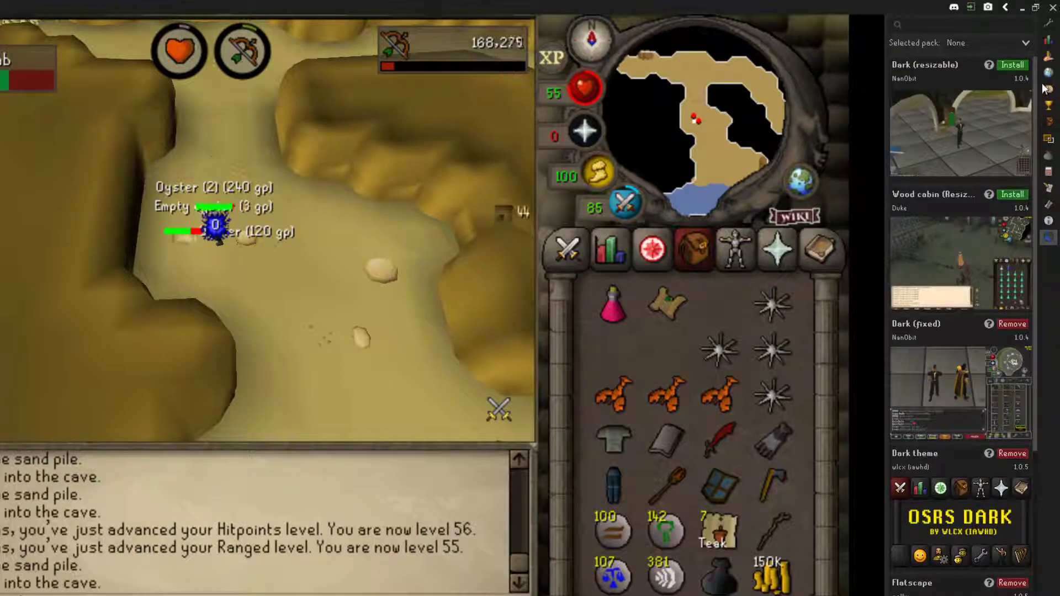
scroll(983, 152, "down", 5)
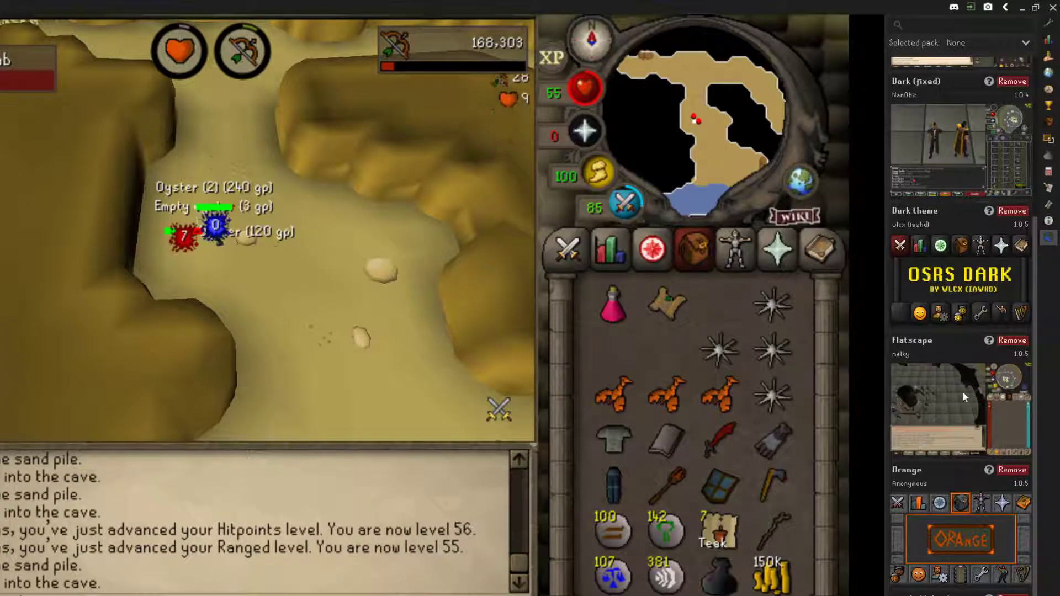
scroll(962, 391, "down", 2)
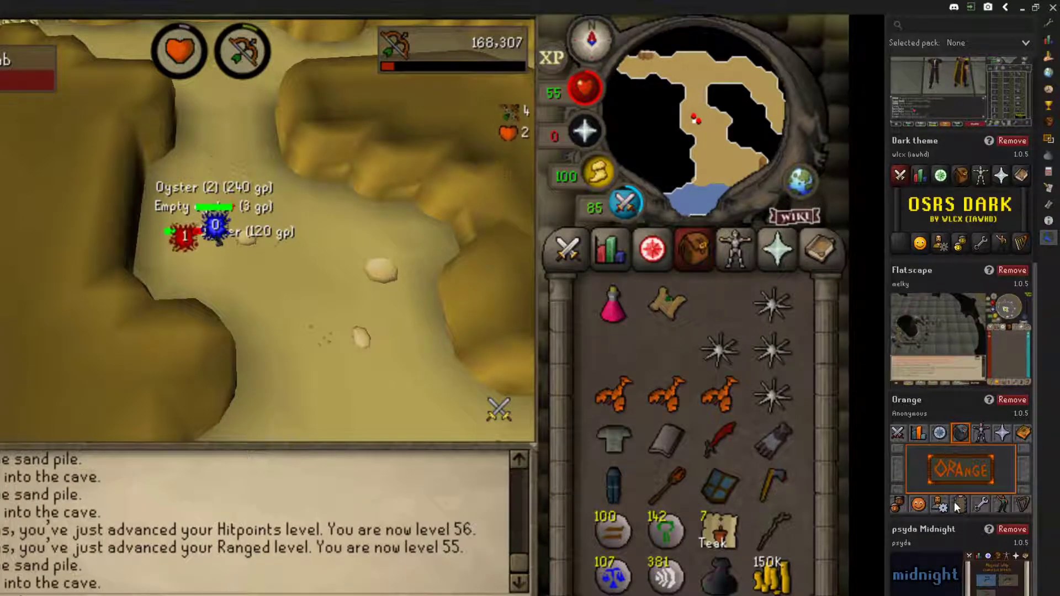
scroll(932, 419, "up", 6)
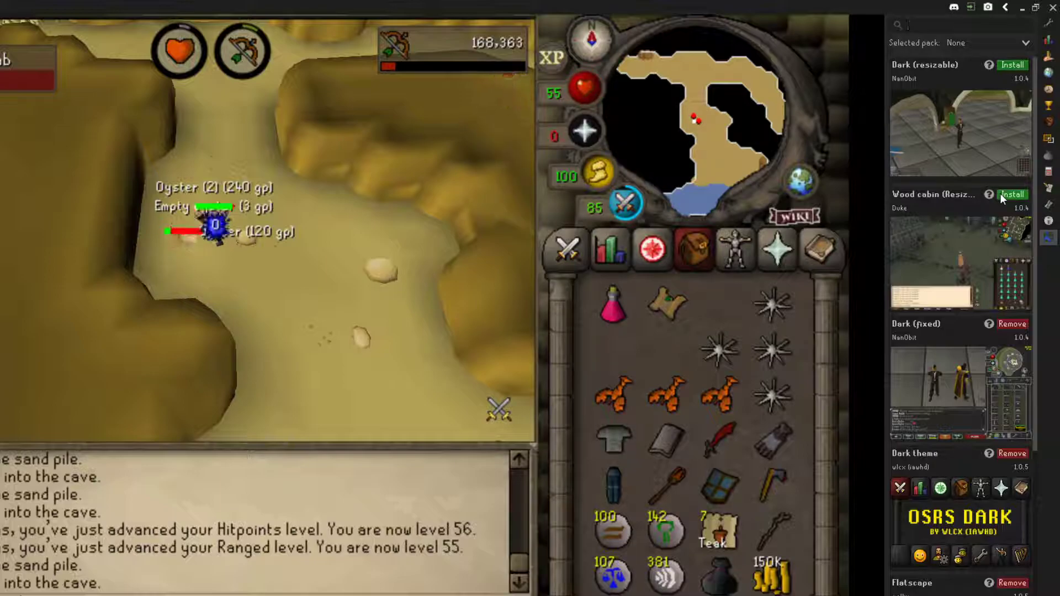
Try out the psyda Midnight and Dark (fixed) resource packs.
left_click(983, 43)
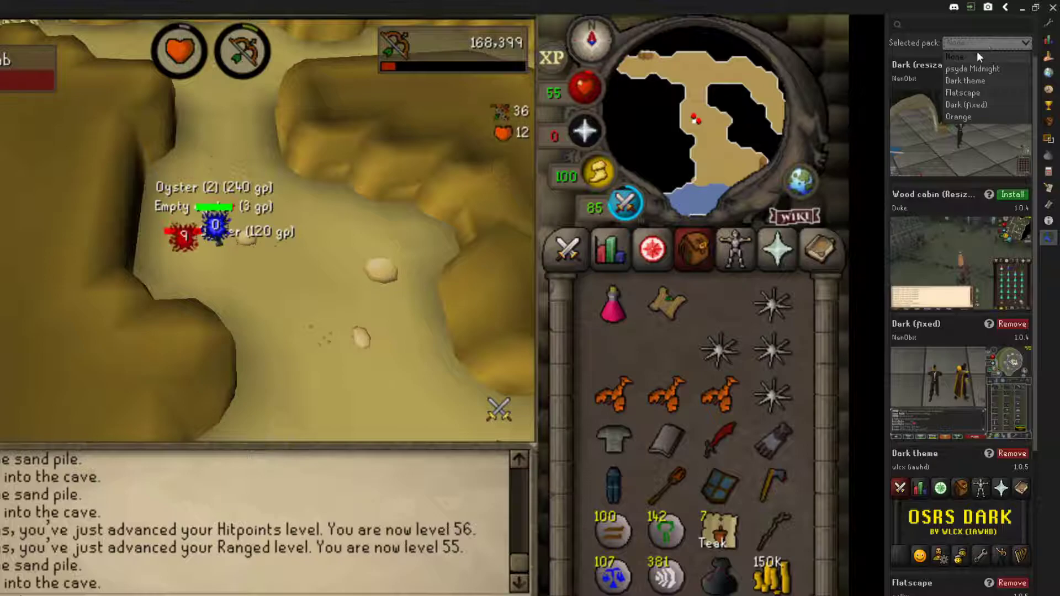
left_click(968, 68)
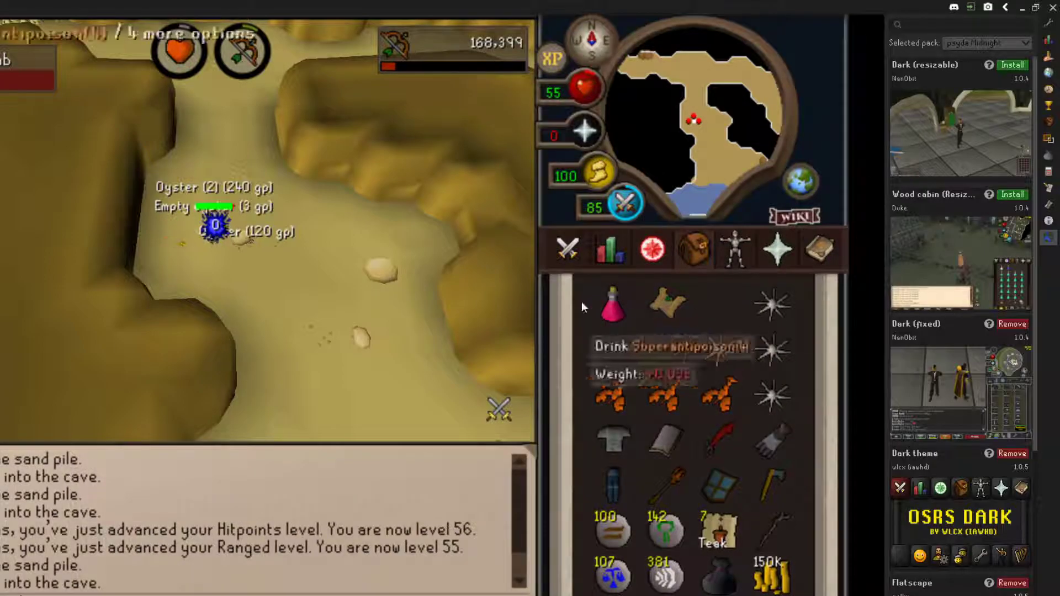
left_click(978, 45)
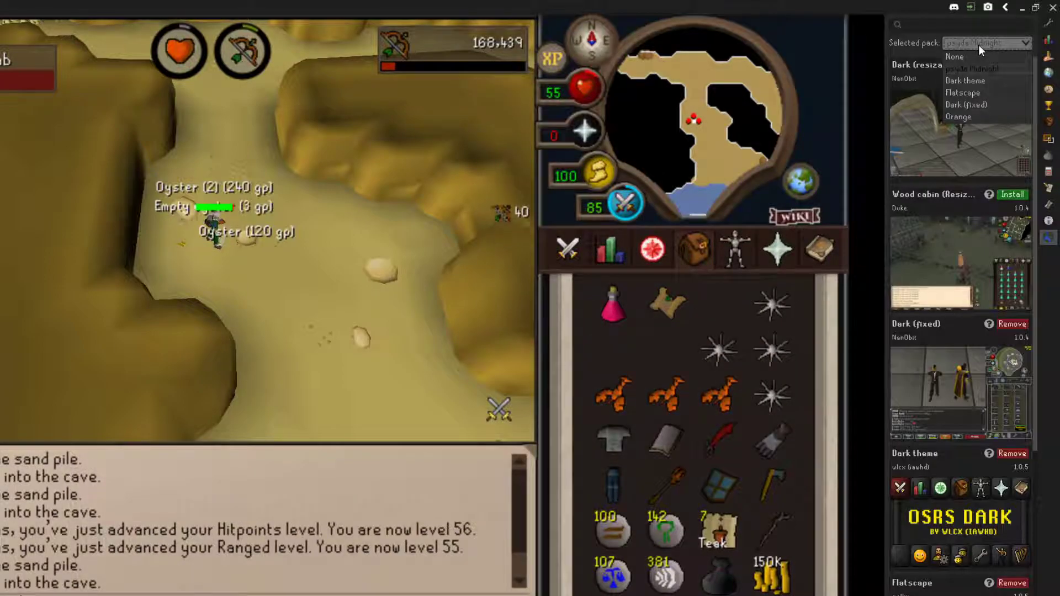
left_click(966, 105)
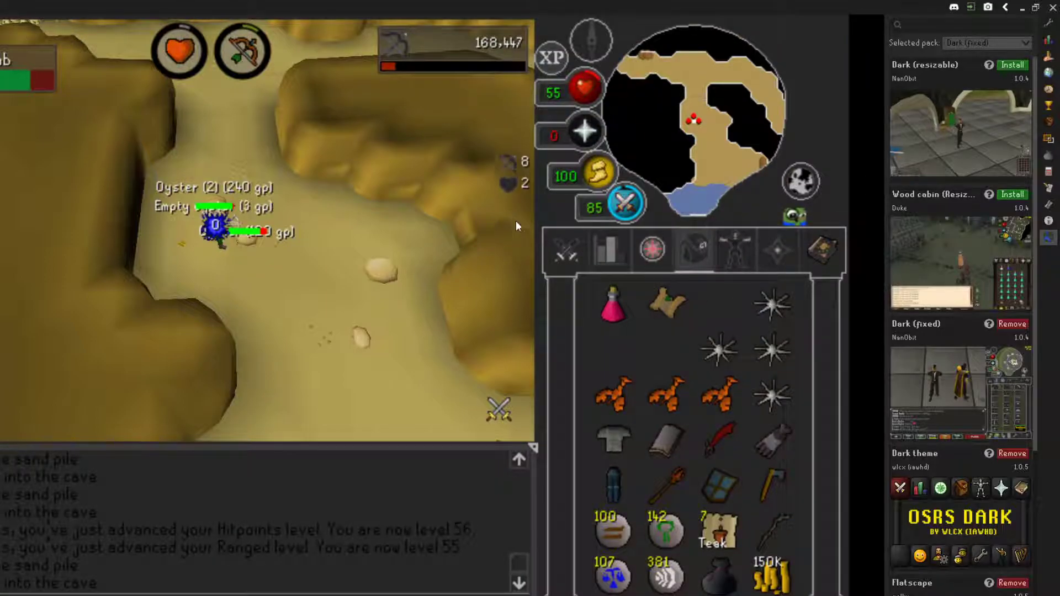
Examine how the minigames, skills, combat, friends chat and account interfaces look with the Dark (fixed) pack.
left_click(652, 249)
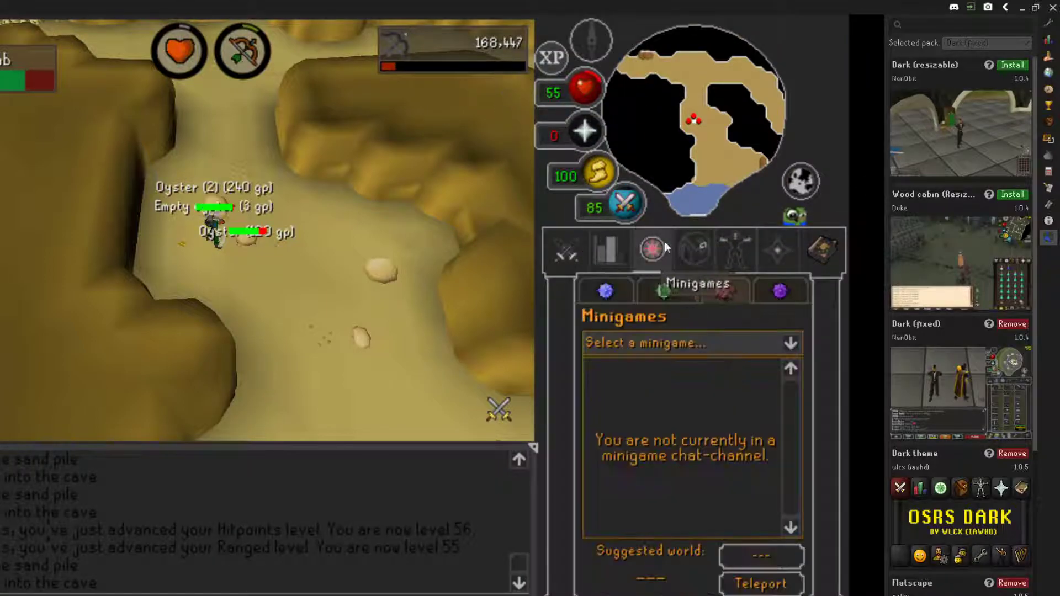
left_click(609, 250)
left_click(576, 251)
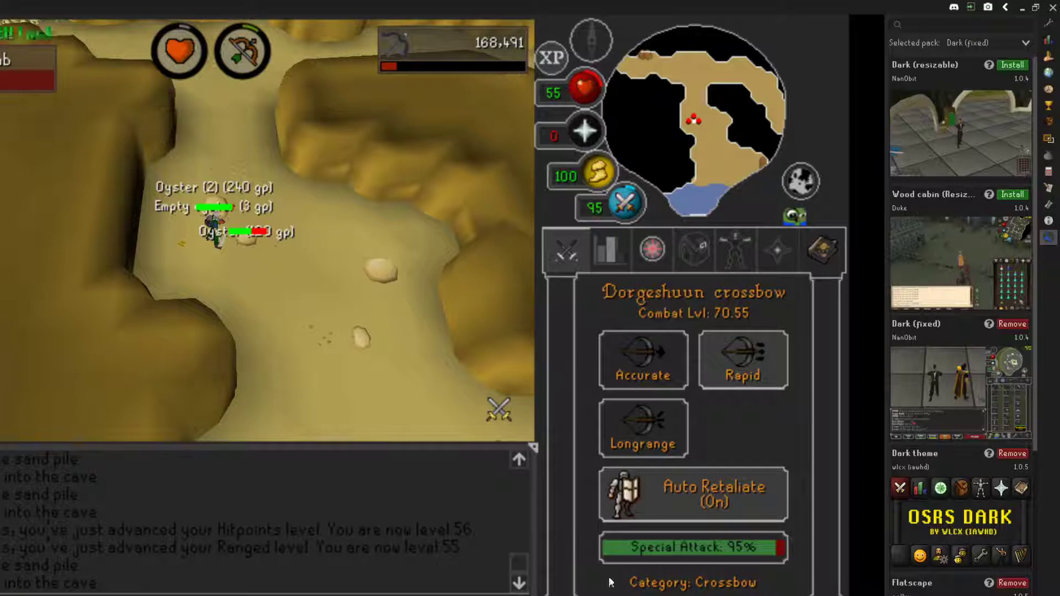
left_click(574, 595)
key("F8")
key("F7")
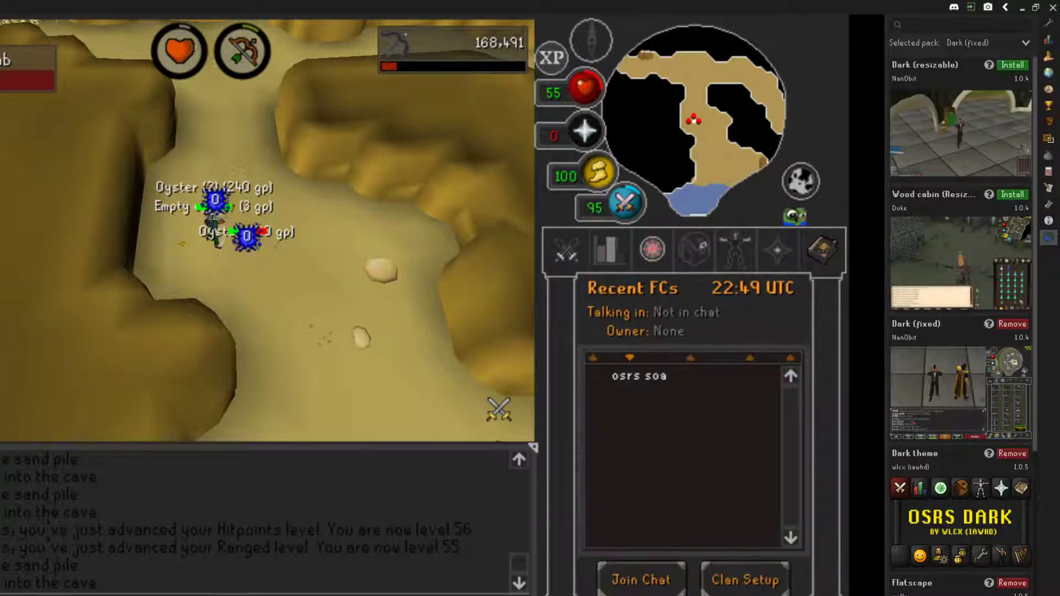
key("F8")
key("F9")
key("F8")
key("F7")
key("F9")
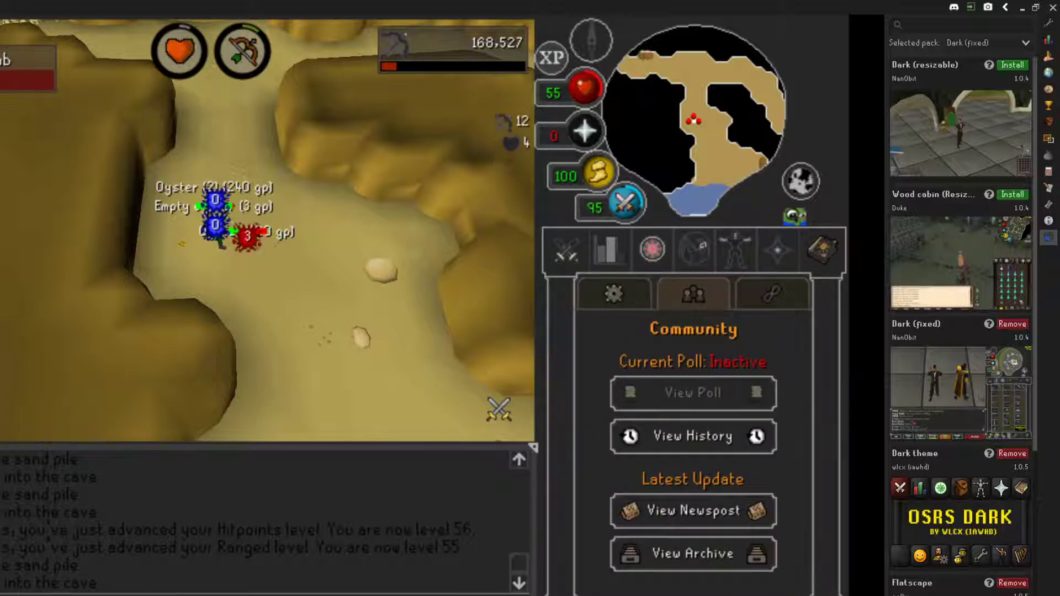
Examine the settings, emotes, magic, prayer and equipment interfaces in the Dark (fixed) style and return to the inventory.
key("F10")
key("F11")
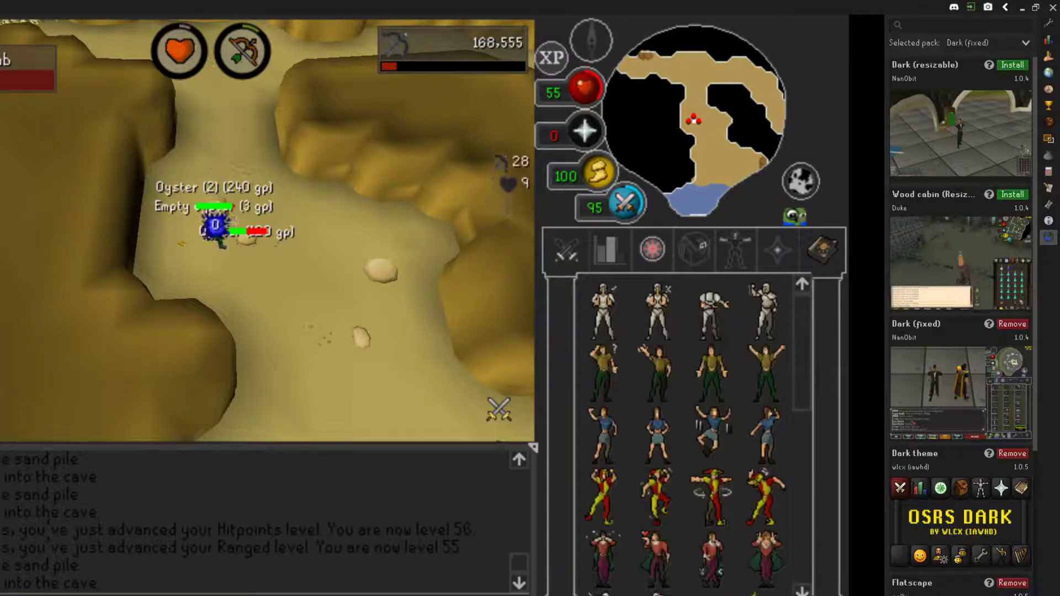
key("F12")
key("F11")
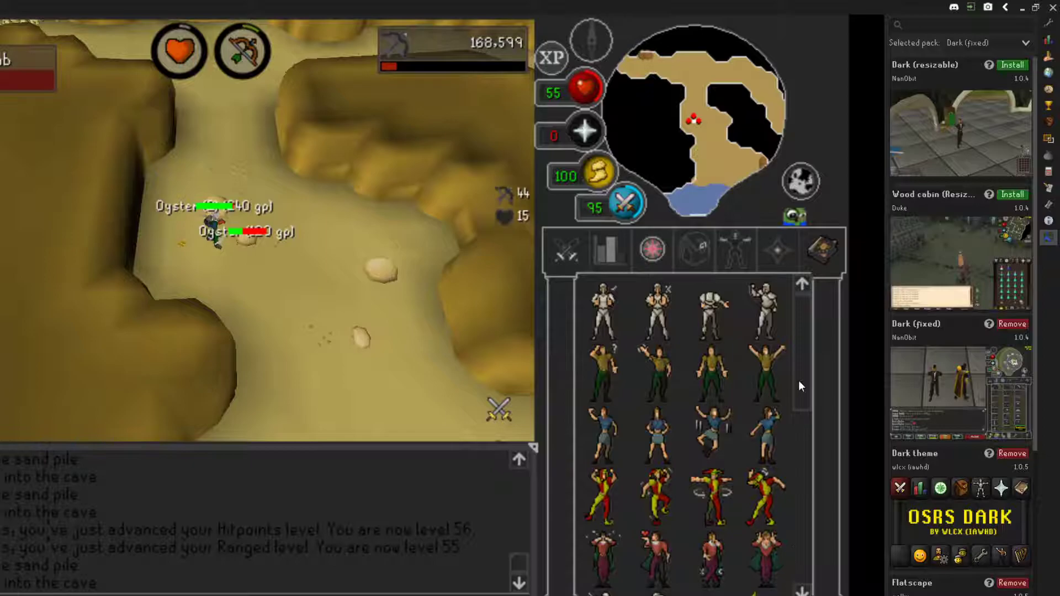
scroll(794, 469, "down", 10)
scroll(800, 459, "up", 10)
left_click(821, 247)
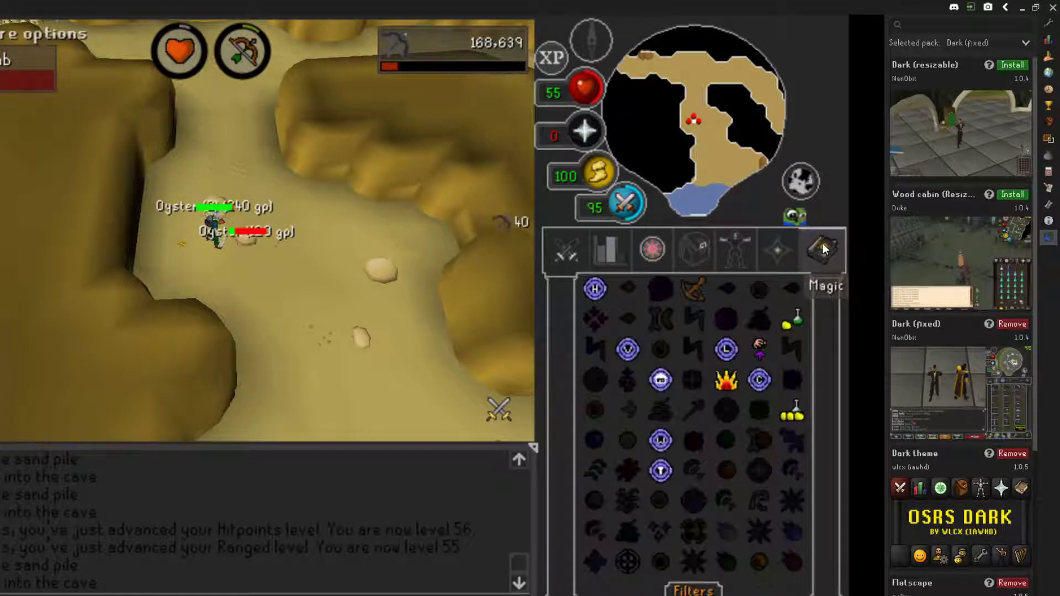
left_click(778, 251)
left_click(726, 254)
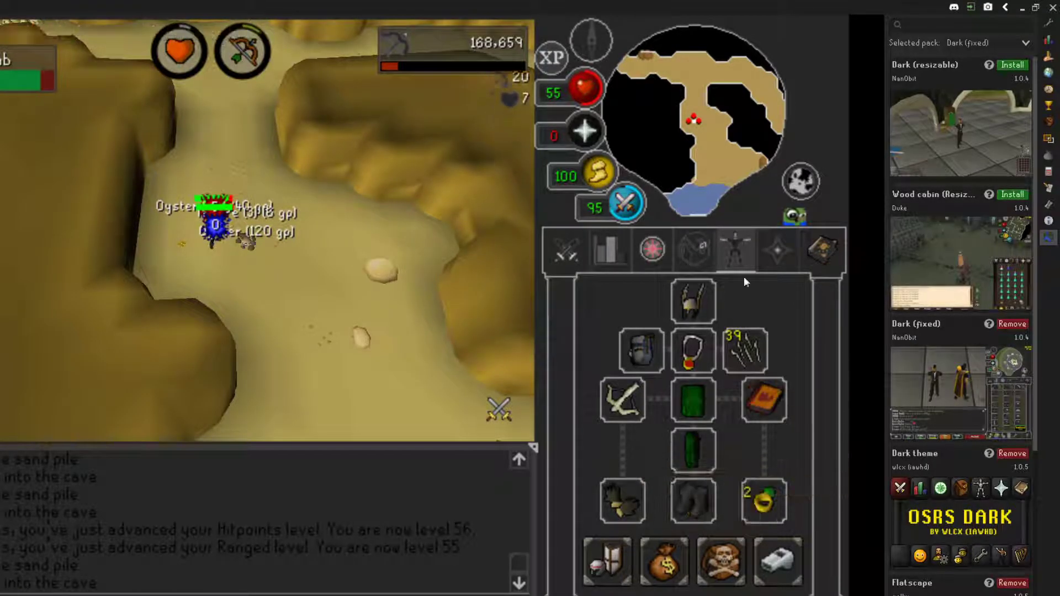
left_click(697, 251)
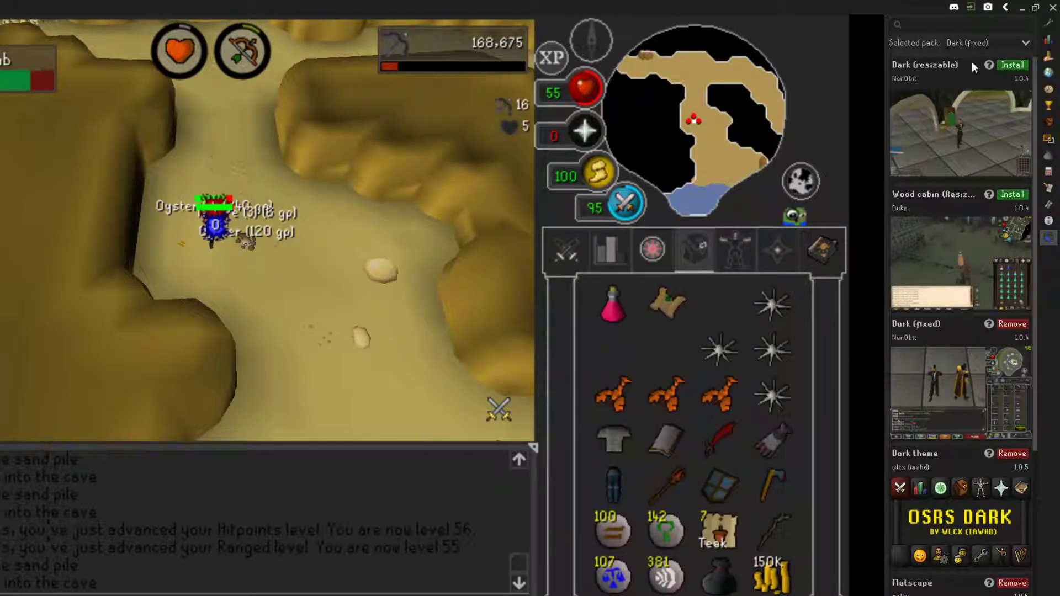
Switch the resource pack to Dark theme and check the combat, skills, minigames, inventory, equipment, prayer and magic interfaces.
left_click(980, 40)
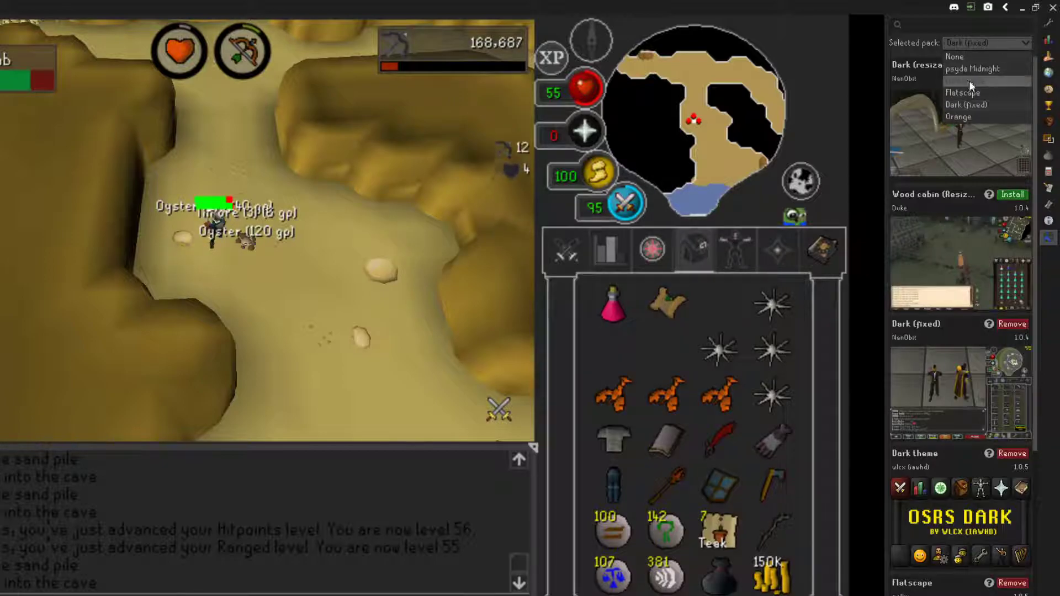
left_click(969, 81)
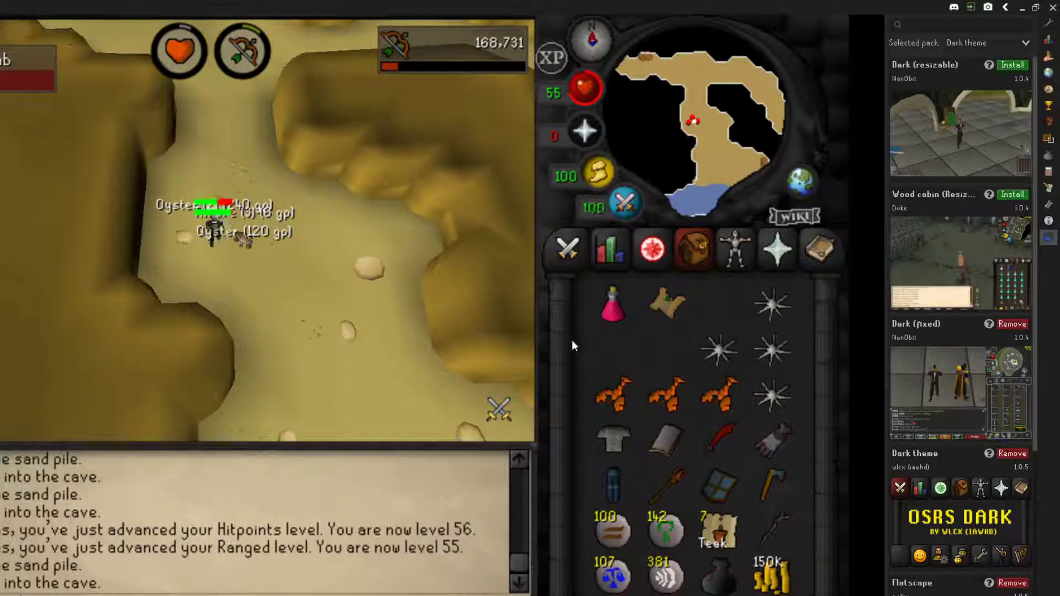
left_click(566, 249)
left_click(604, 252)
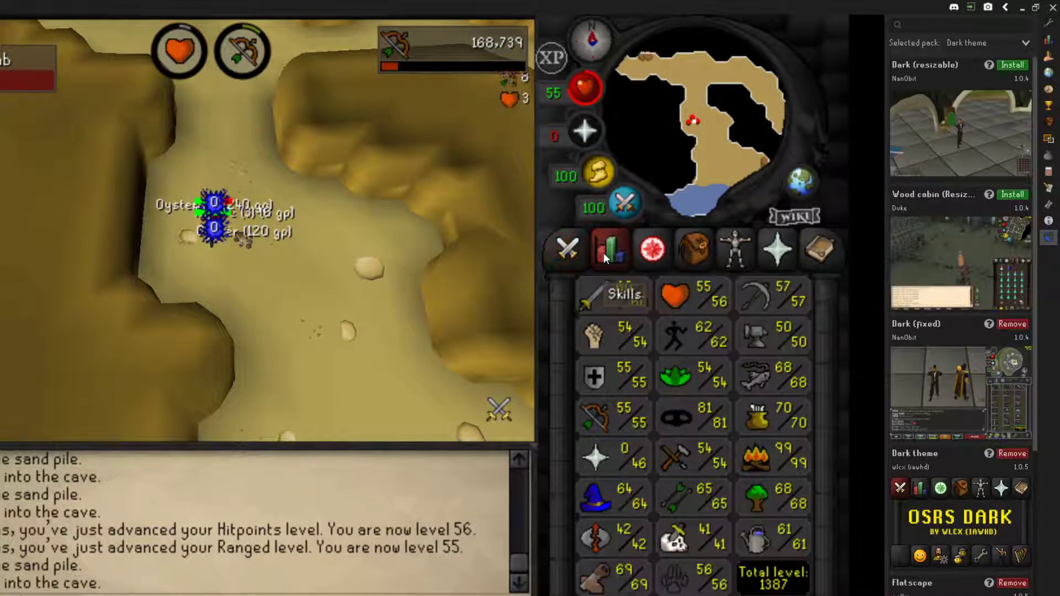
left_click(641, 251)
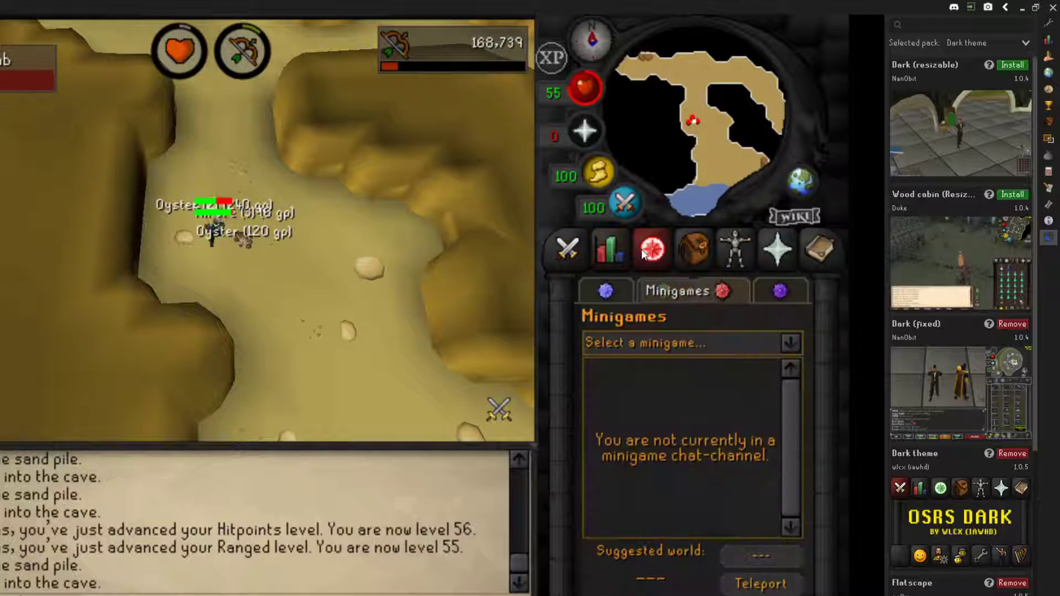
left_click(688, 256)
left_click(730, 255)
left_click(774, 255)
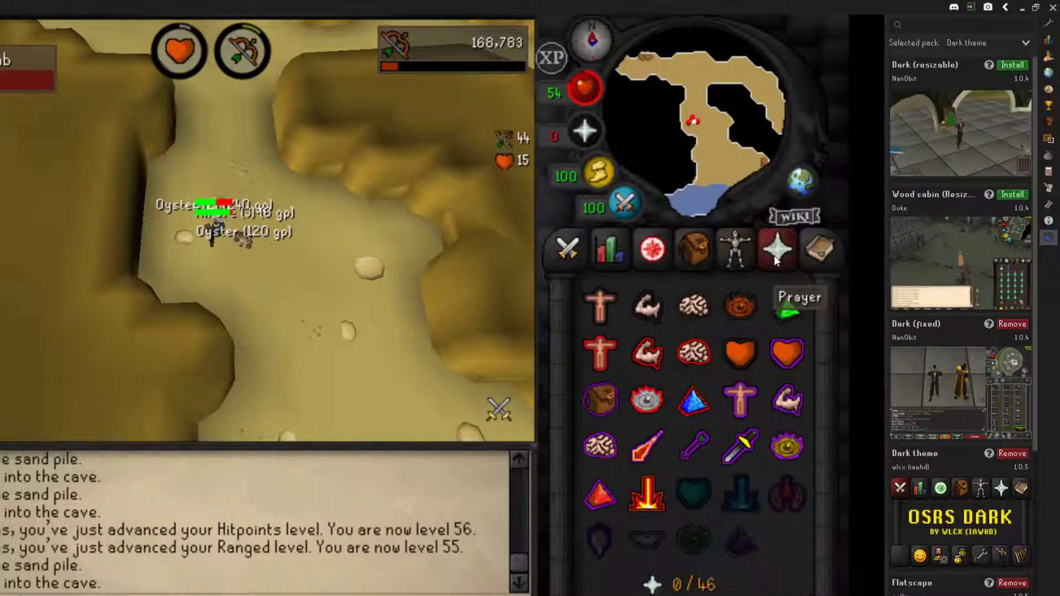
left_click(817, 255)
Check the remaining interfaces, including the friends list, in the Dark theme style and return to the inventory.
left_click(819, 595)
left_click(777, 595)
left_click(735, 595)
left_click(694, 595)
left_click(652, 595)
left_click(610, 595)
left_click(568, 595)
left_click(610, 595)
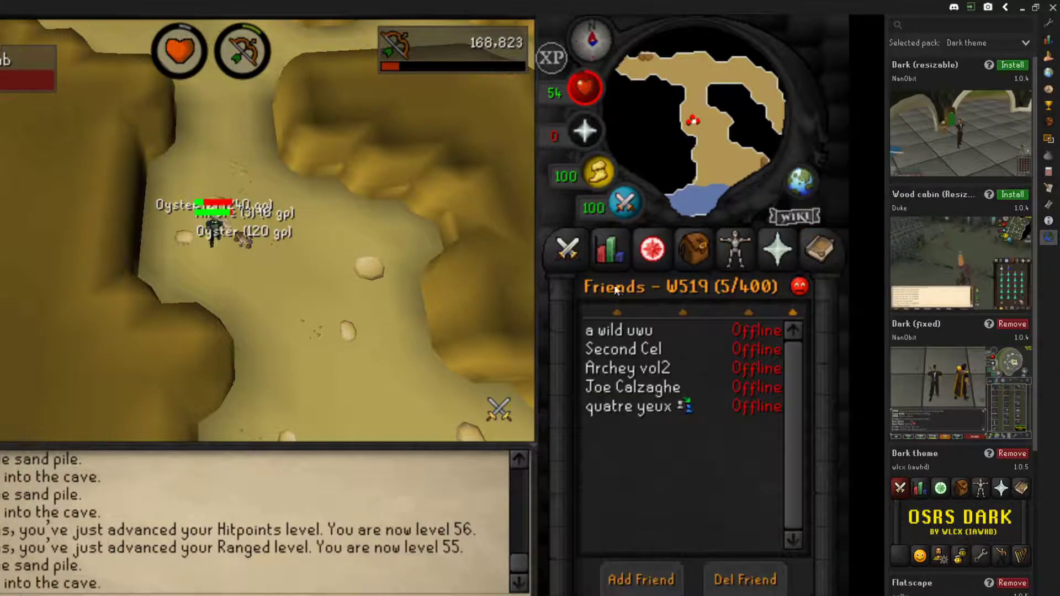
left_click(697, 250)
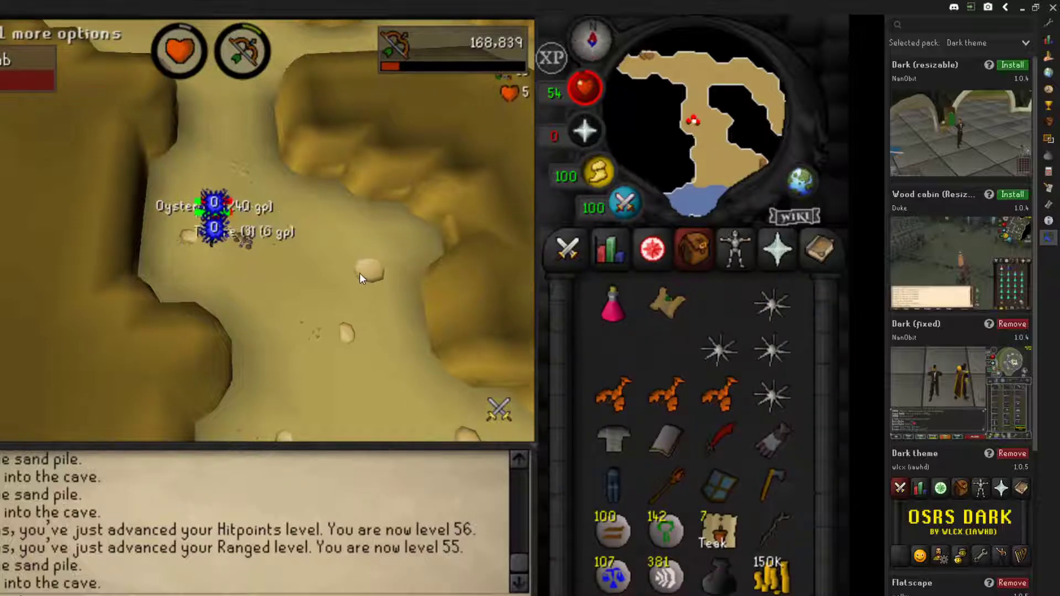
scroll(1035, 216, "down", 1)
left_click_drag(1036, 216, 1029, 171)
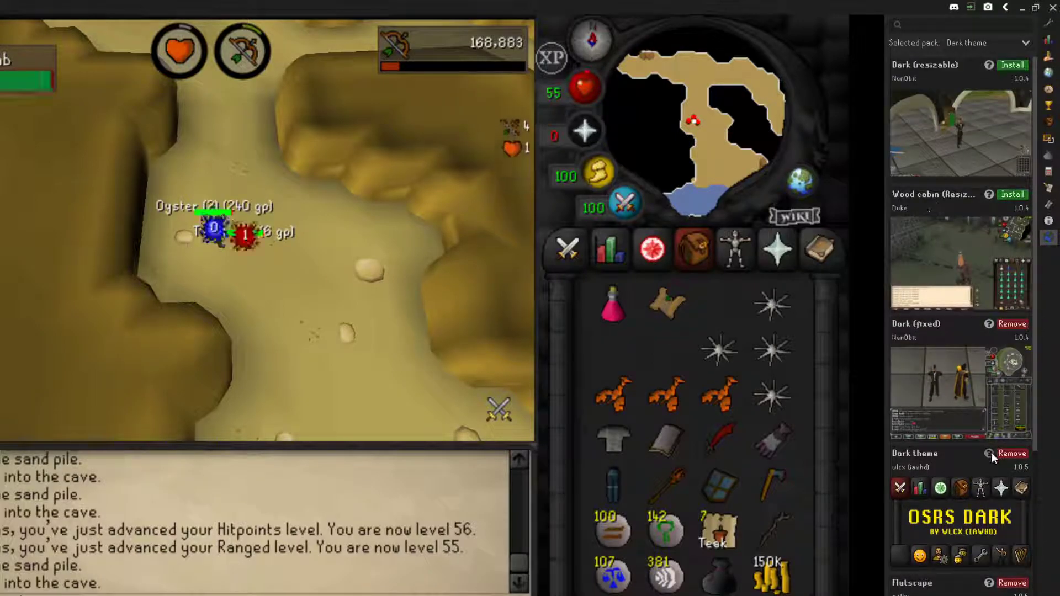
left_click_drag(1035, 330, 1029, 233)
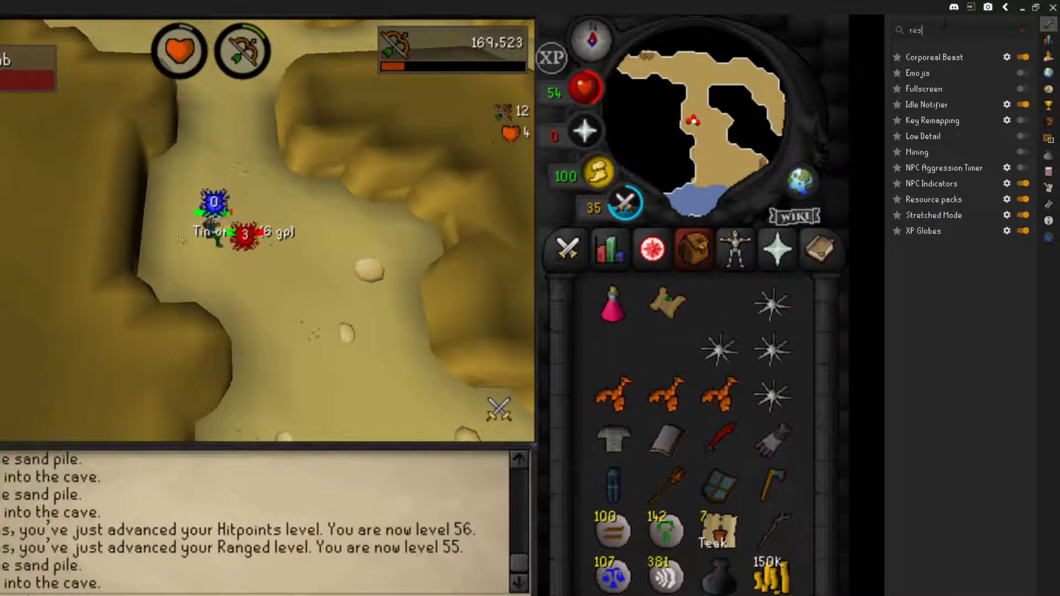
Find the Resource packs plugin in the configuration list and open its settings at the Resource pack path 1 field.
type("our")
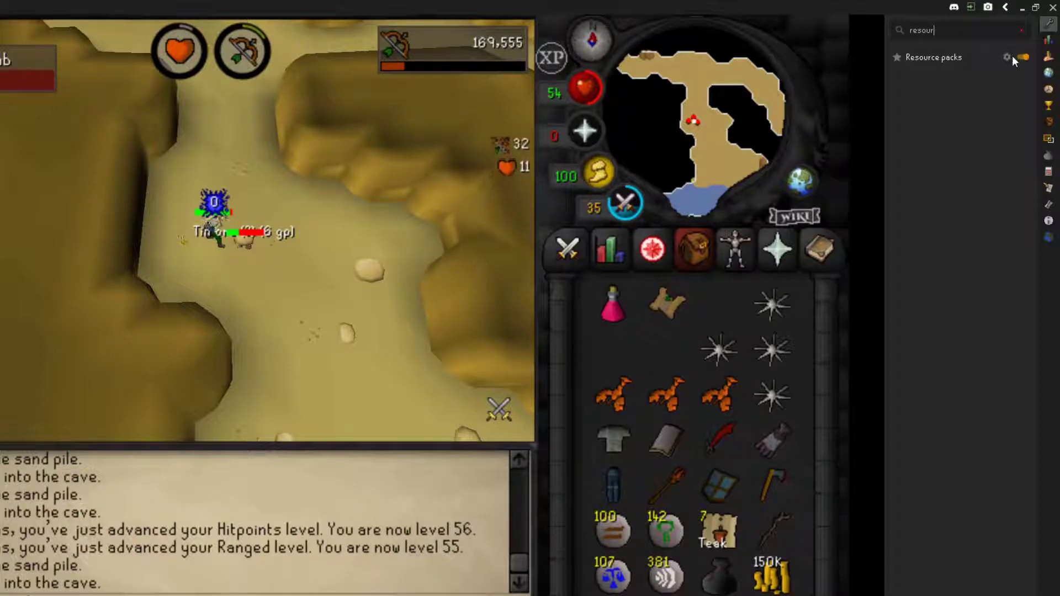
left_click(1007, 56)
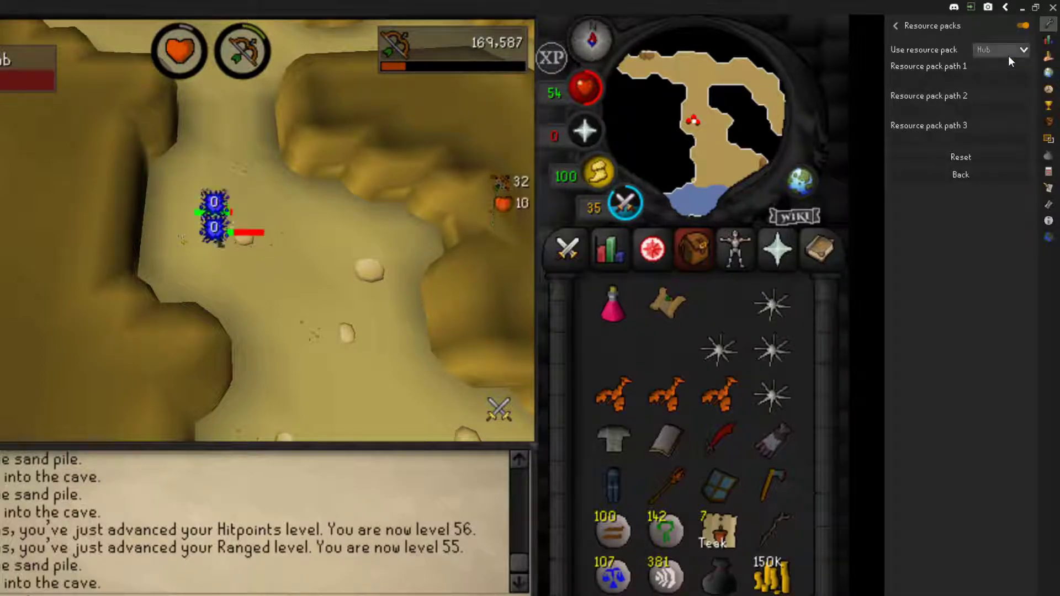
left_click(937, 77)
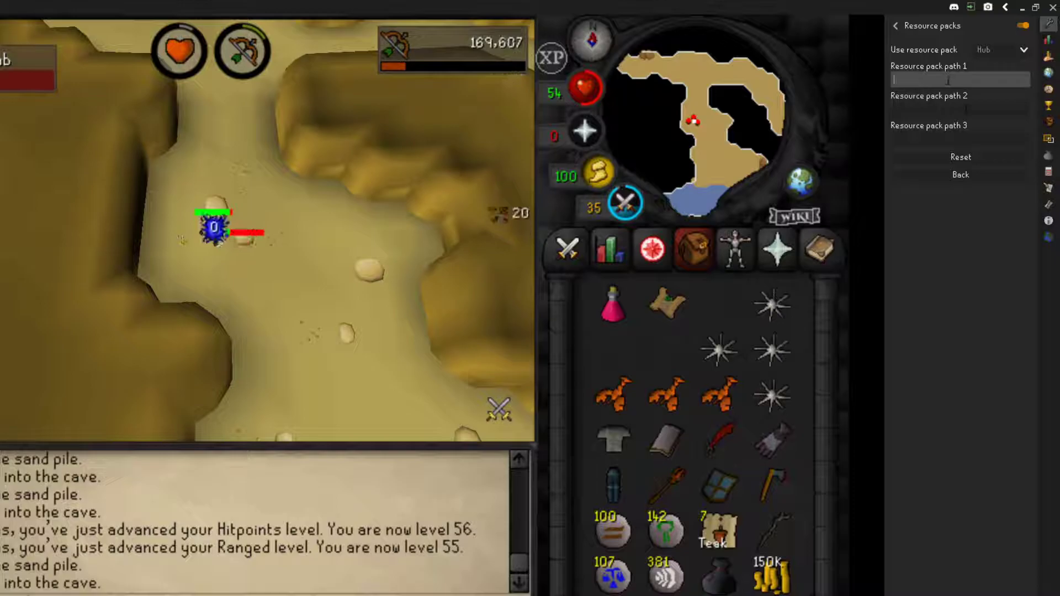
left_click(218, 206)
left_click(952, 81)
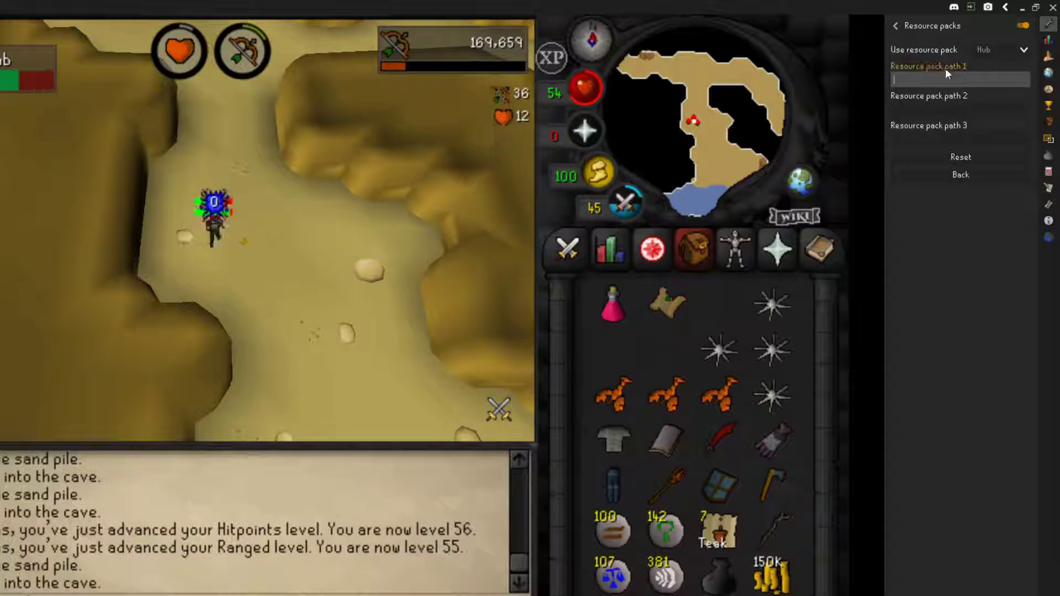
Leave the Resource packs settings, check the prayer, combat, skills, minigames and equipment interfaces in the Dark theme, and return to the inventory.
left_click(899, 28)
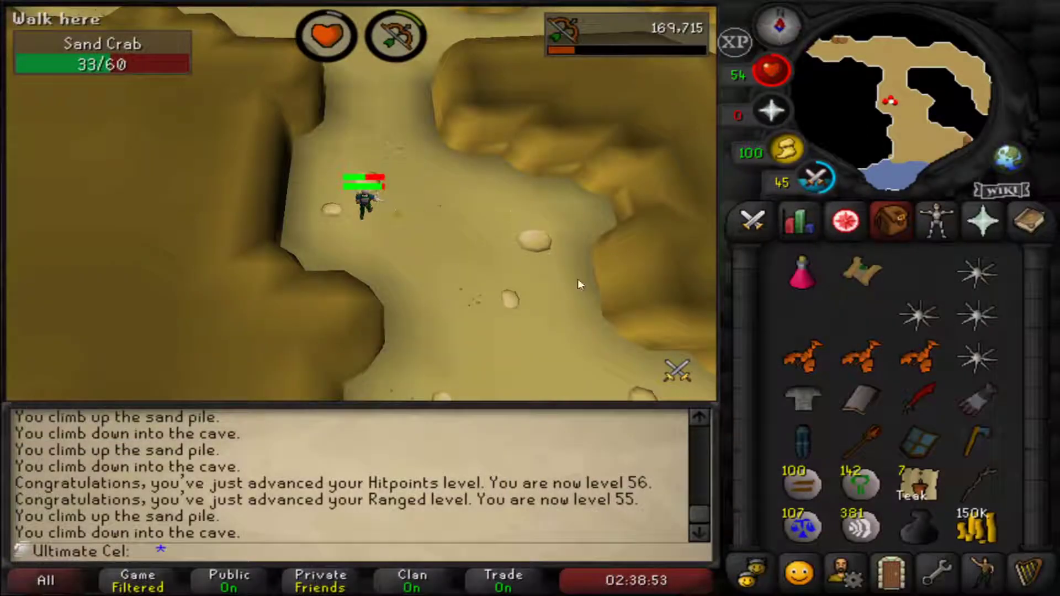
left_click(984, 223)
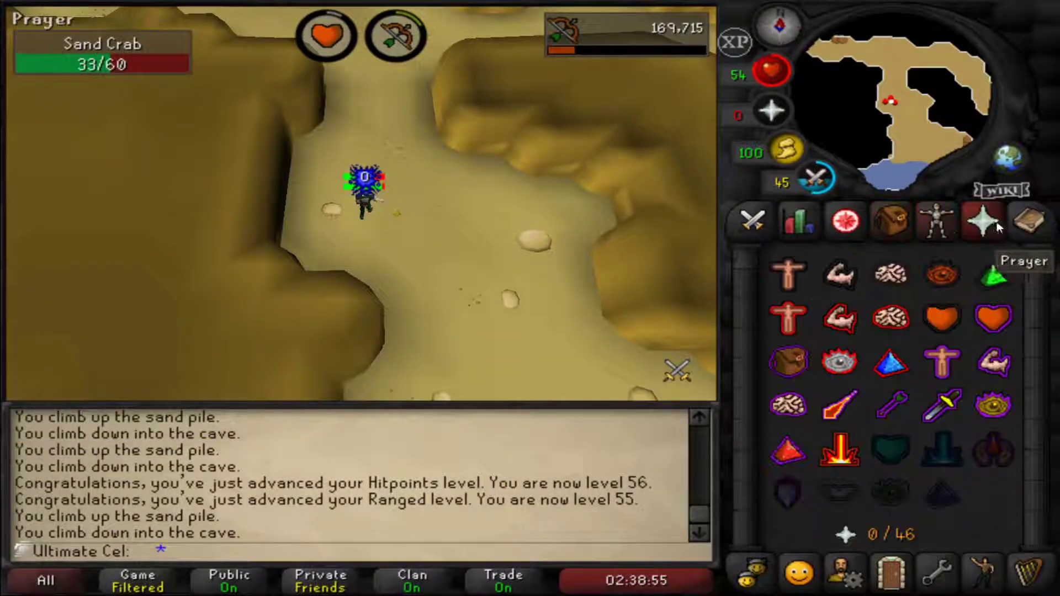
left_click(1001, 233)
left_click(752, 222)
left_click(798, 221)
left_click(845, 221)
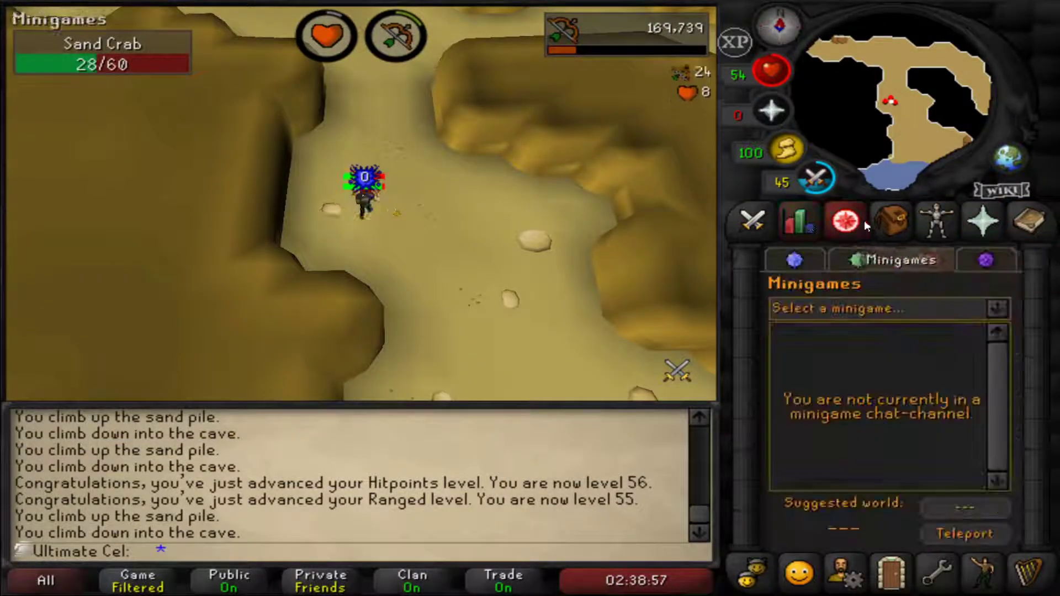
left_click(890, 221)
left_click(924, 222)
left_click(903, 226)
mouse_move(579, 273)
left_mouse_down()
mouse_move(585, 253)
mouse_move(571, 257)
mouse_move(563, 281)
left_mouse_up()
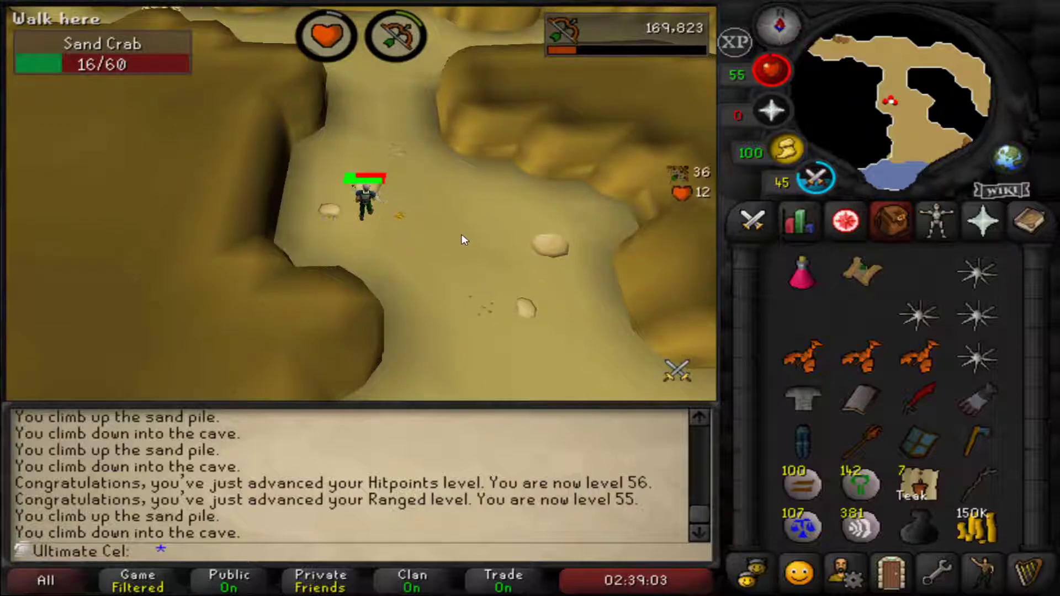
left_click_drag(462, 238, 222, 230)
key("Left")
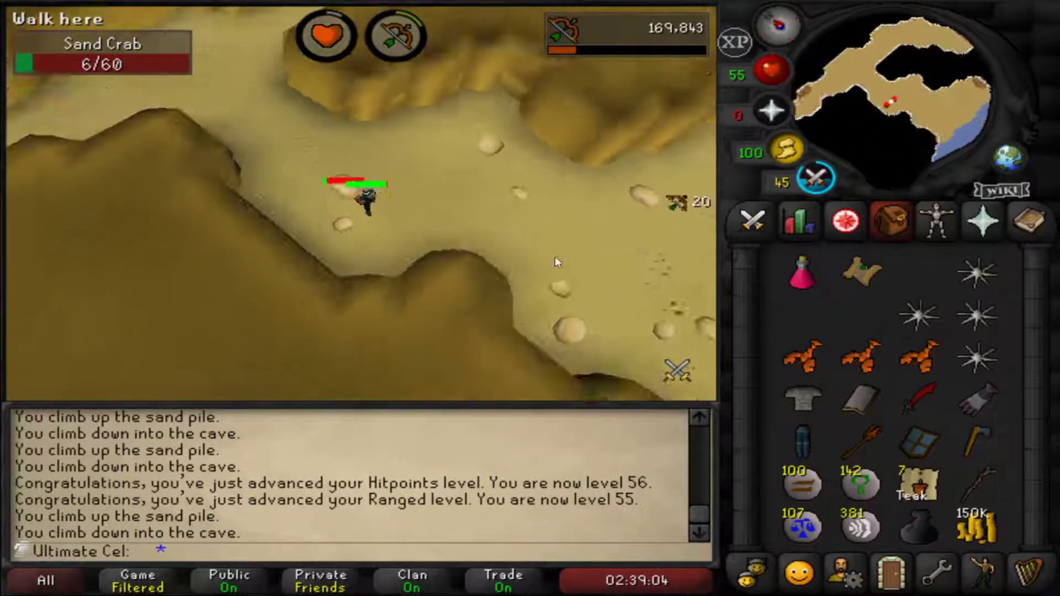
left_click_drag(582, 221, 457, 236)
left_click_drag(511, 289, 441, 255)
key("Left")
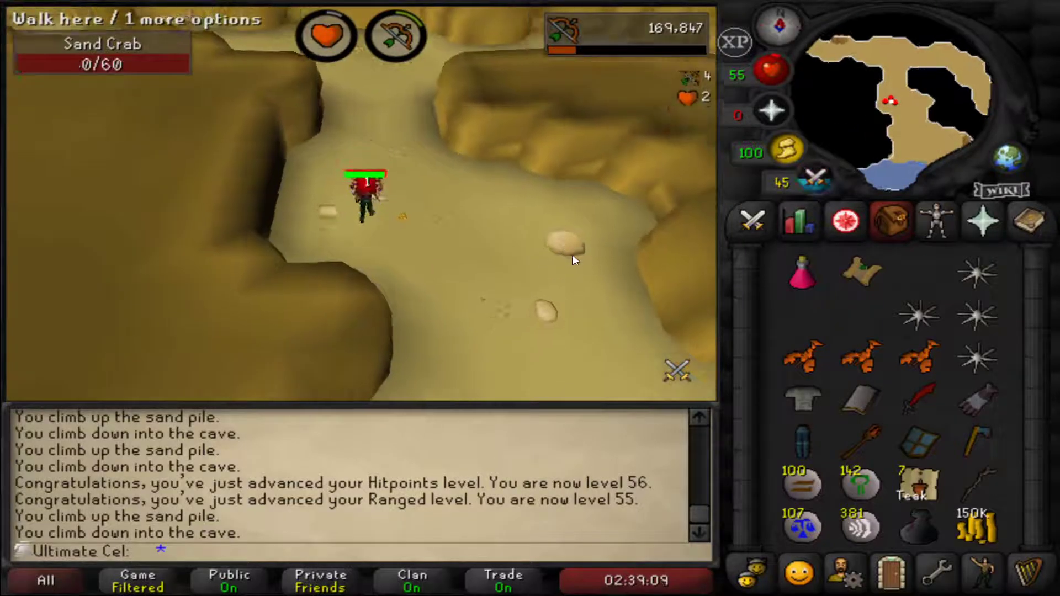
scroll(566, 231, "down", 5)
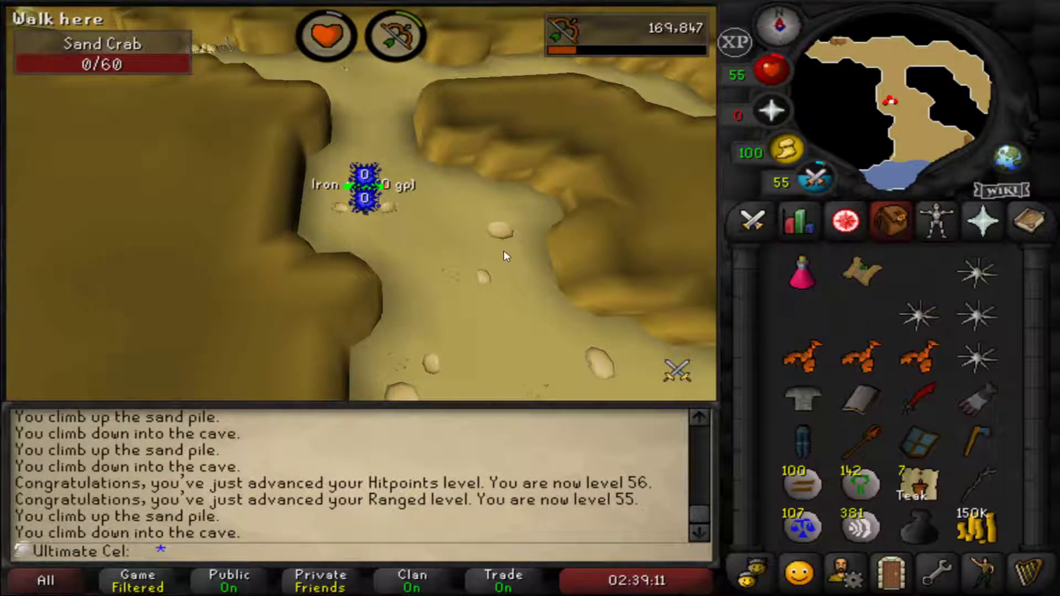
key("Left")
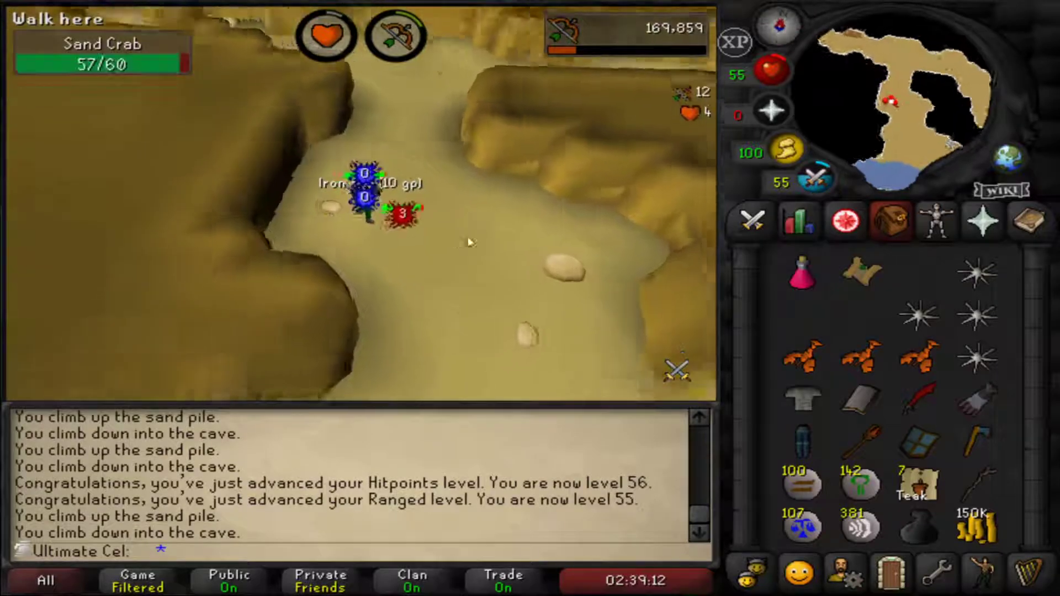
key("Up")
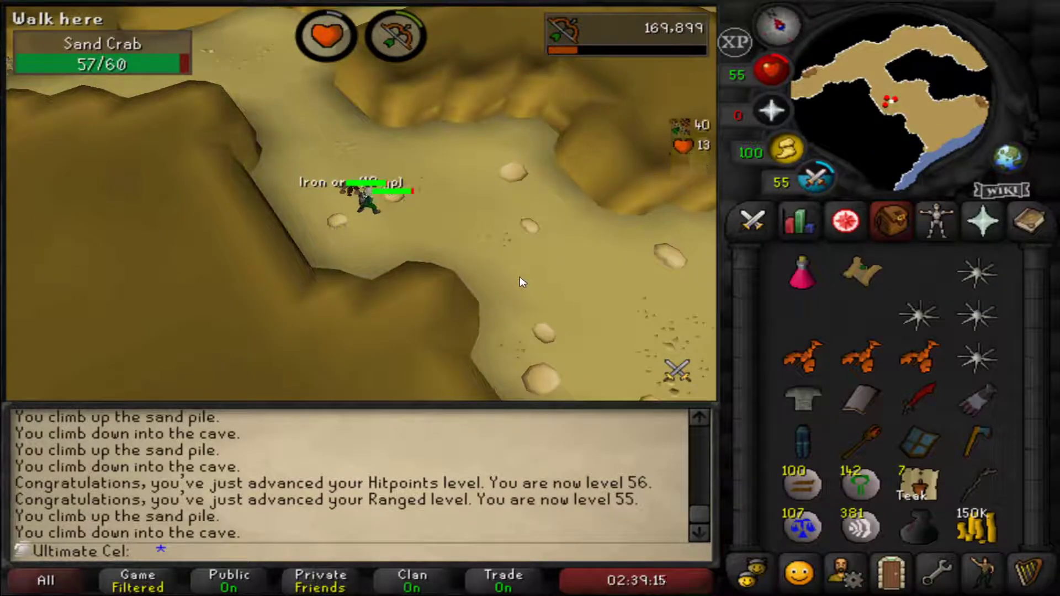